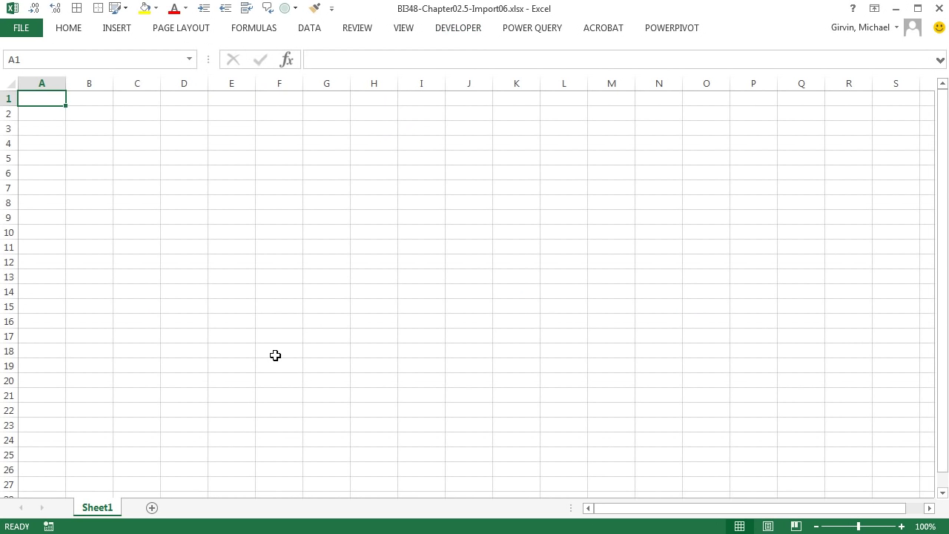
- Switch to Chrome and copy the URL of the Yahoo Finance YHOO Key Statistics page
{"action": "left_click", "coordinate": [539, 32]}
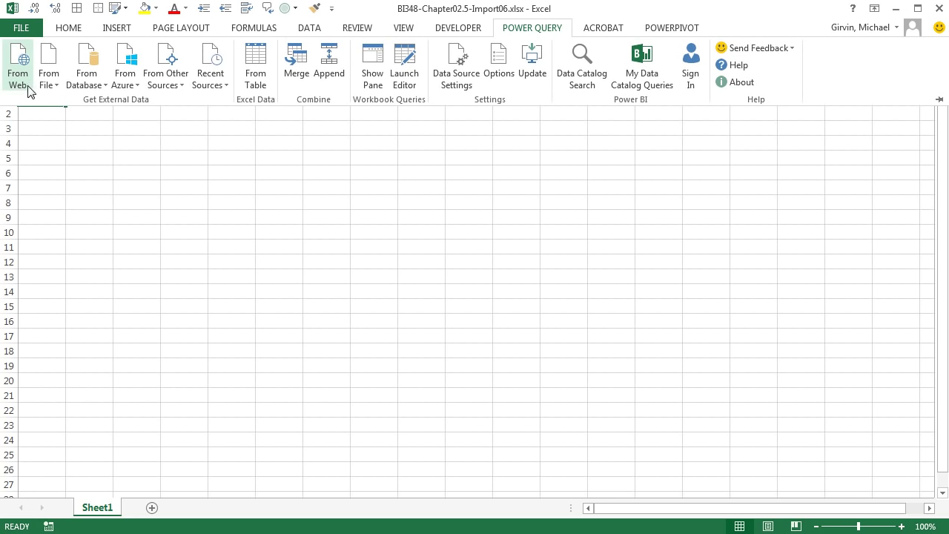
{"action": "left_click", "coordinate": [92, 469]}
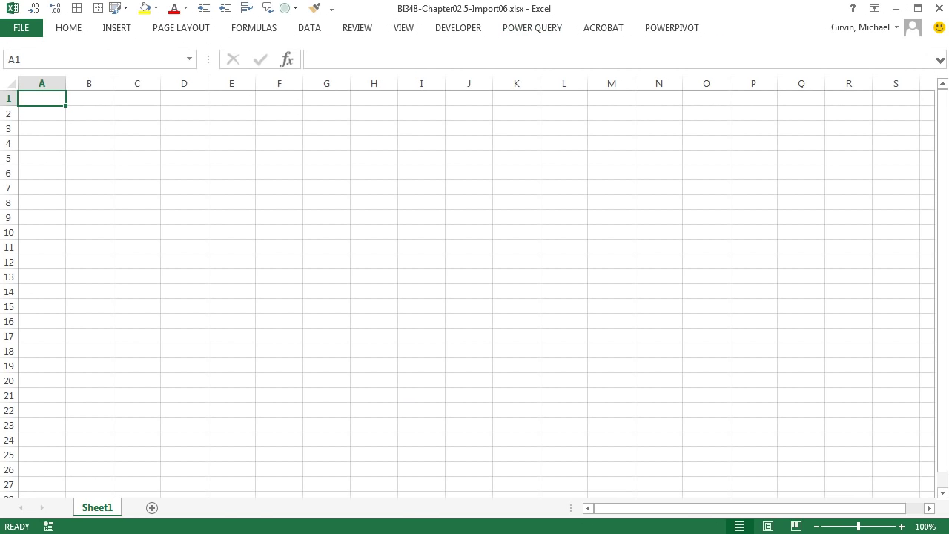
{"action": "key", "text": "alt+Tab"}
{"action": "key", "text": "Escape"}
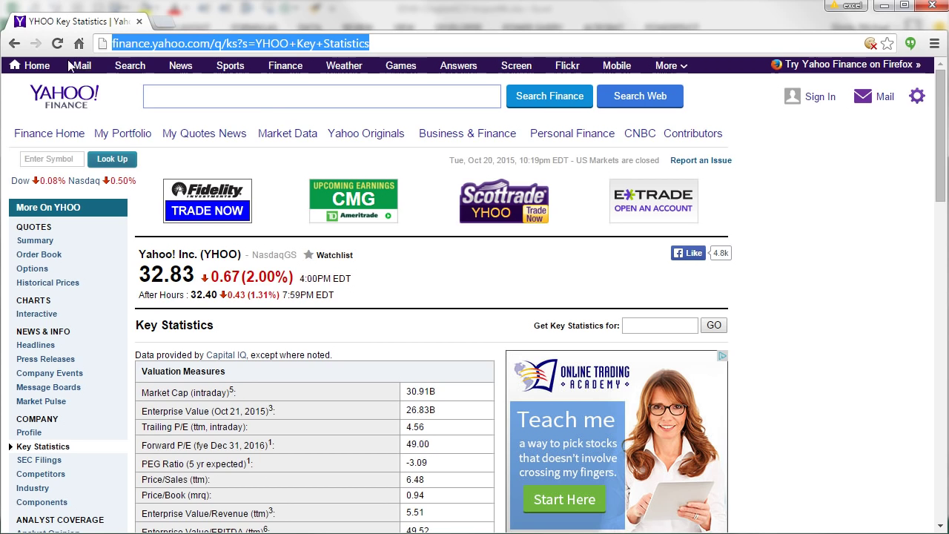
{"action": "left_click", "coordinate": [119, 312]}
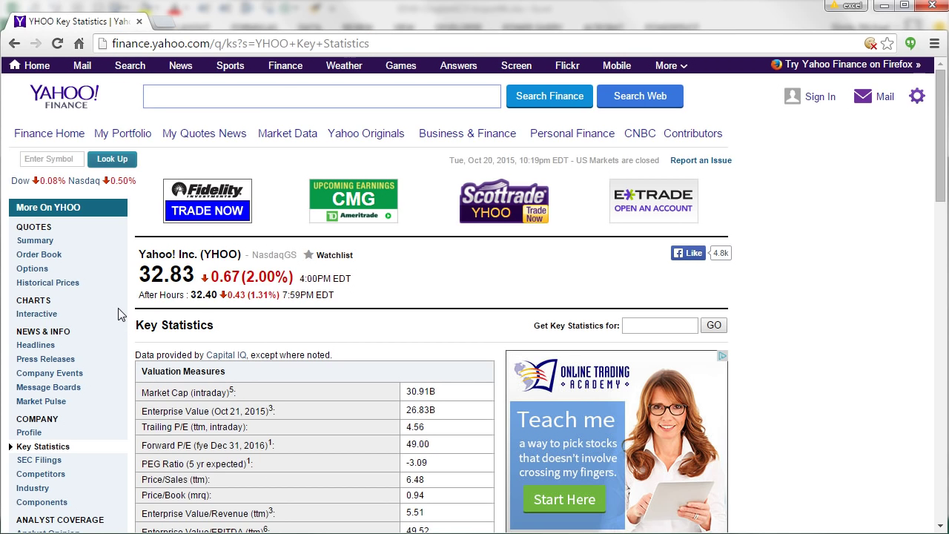
{"action": "scroll", "coordinate": [119, 313], "scroll_direction": "down", "scroll_amount": 3}
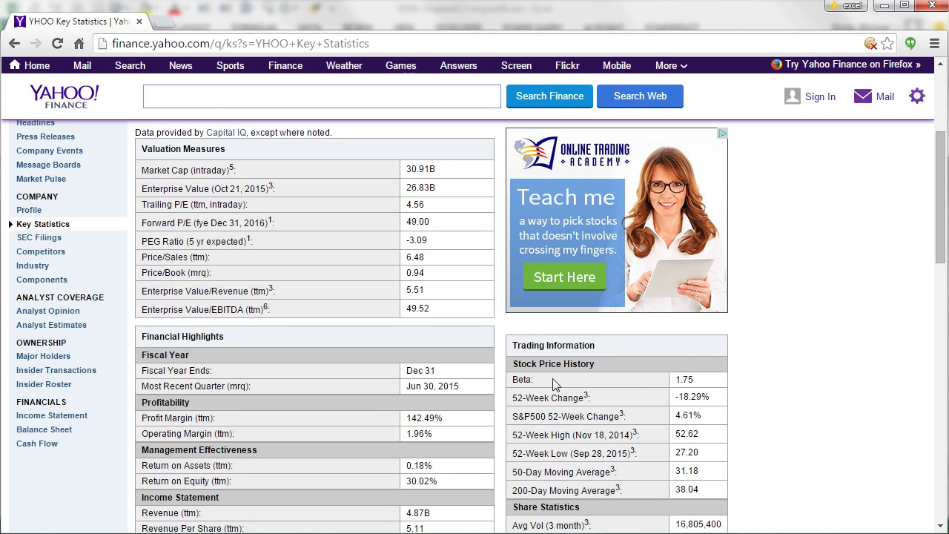
{"action": "scroll", "coordinate": [545, 383], "scroll_direction": "up", "scroll_amount": 3}
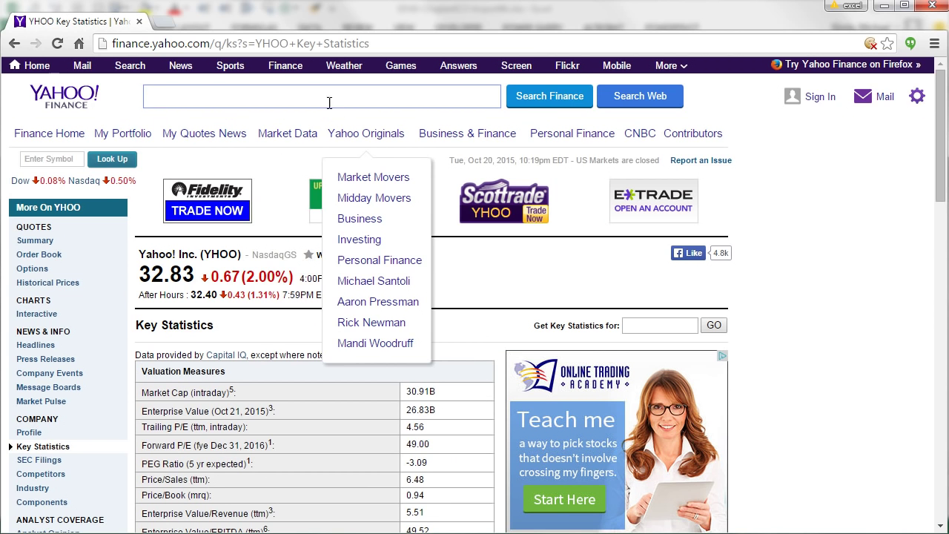
{"action": "left_click", "coordinate": [258, 49]}
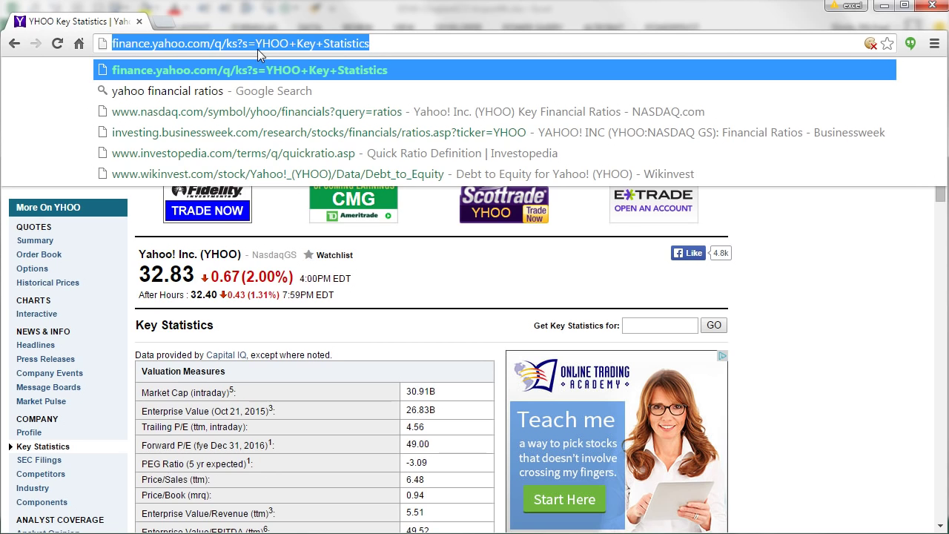
{"action": "key", "text": "ctrl+c"}
{"action": "mouse_move", "coordinate": [366, 137]}
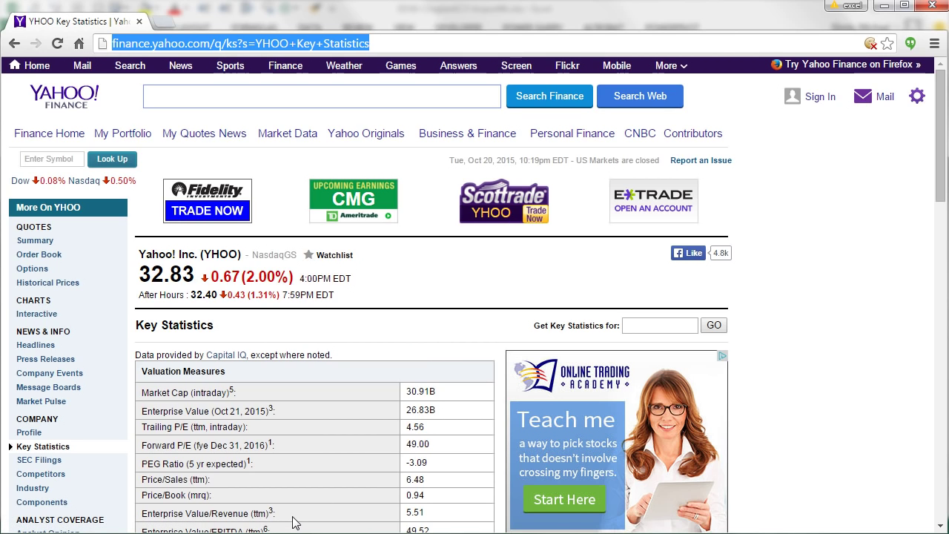
{"action": "mouse_move", "coordinate": [107, 533]}
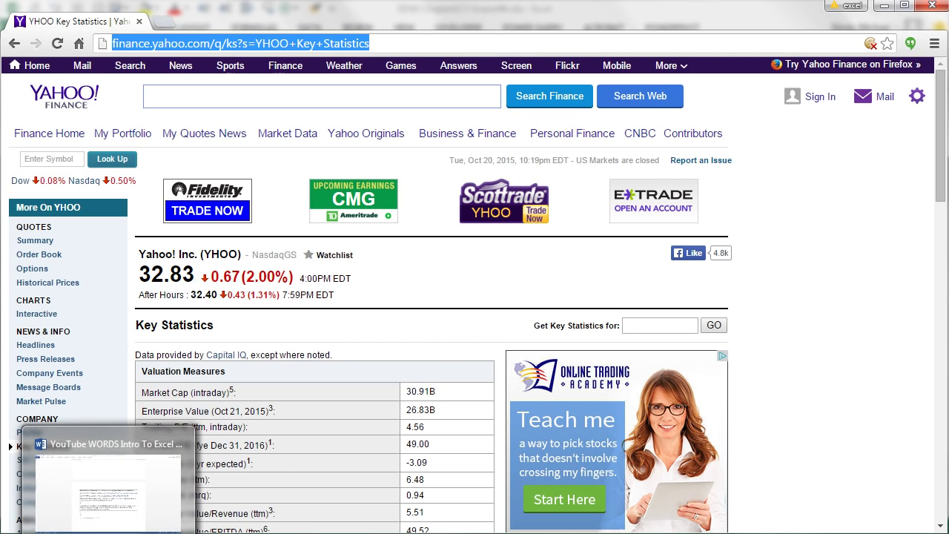
{"action": "key", "text": "alt+Tab"}
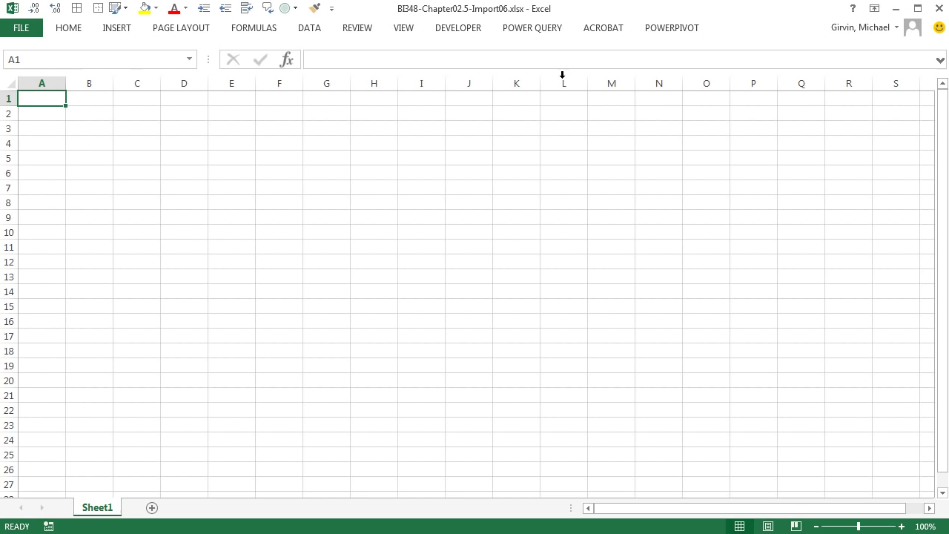
{"action": "left_click", "coordinate": [522, 31]}
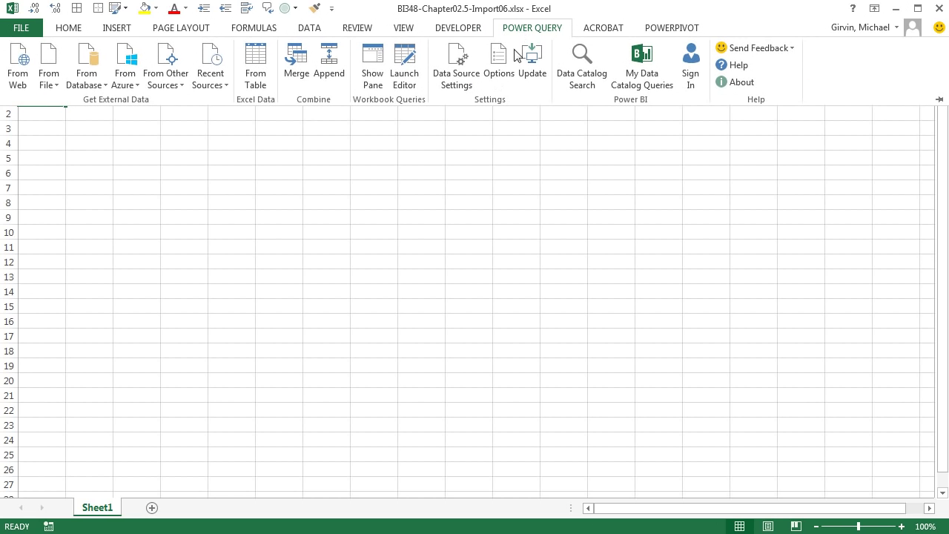
{"action": "left_click", "coordinate": [22, 77]}
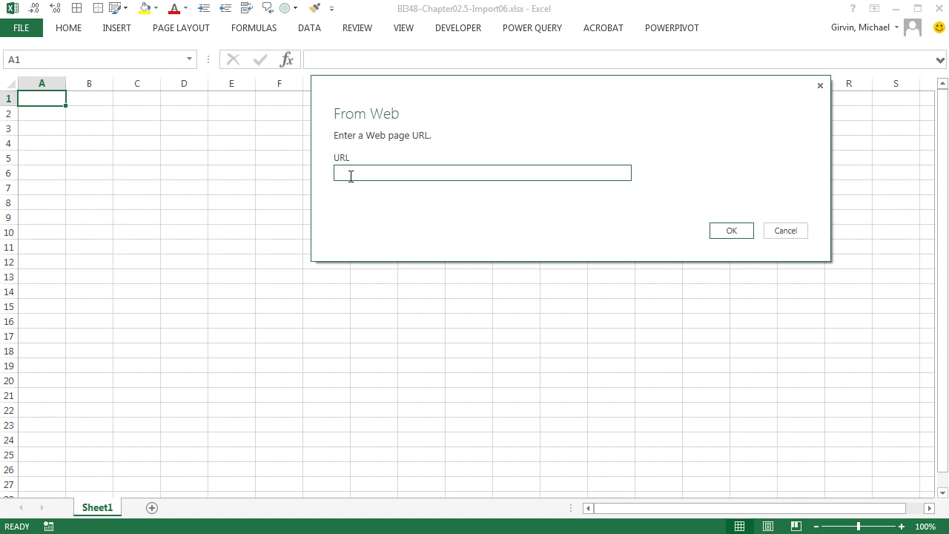
{"action": "key", "text": "ctrl+v"}
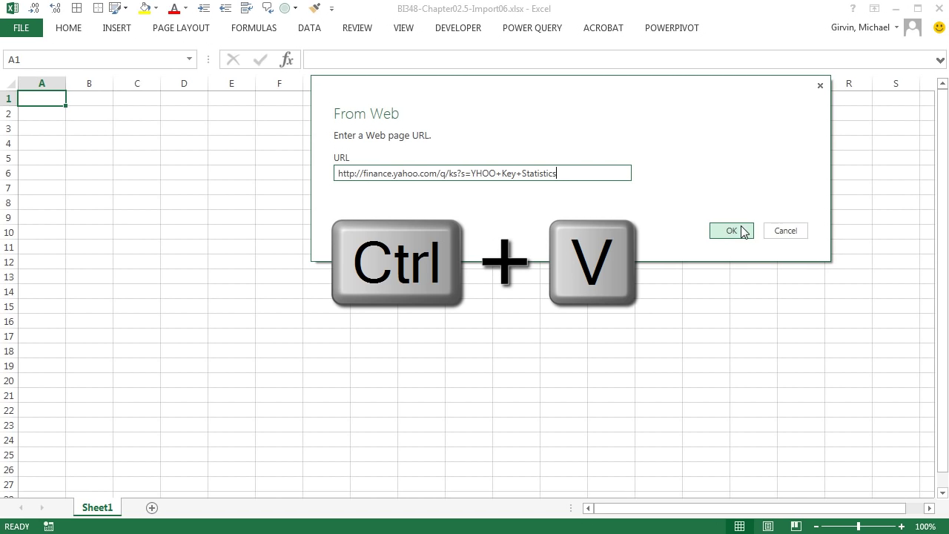
{"action": "left_click", "coordinate": [743, 232]}
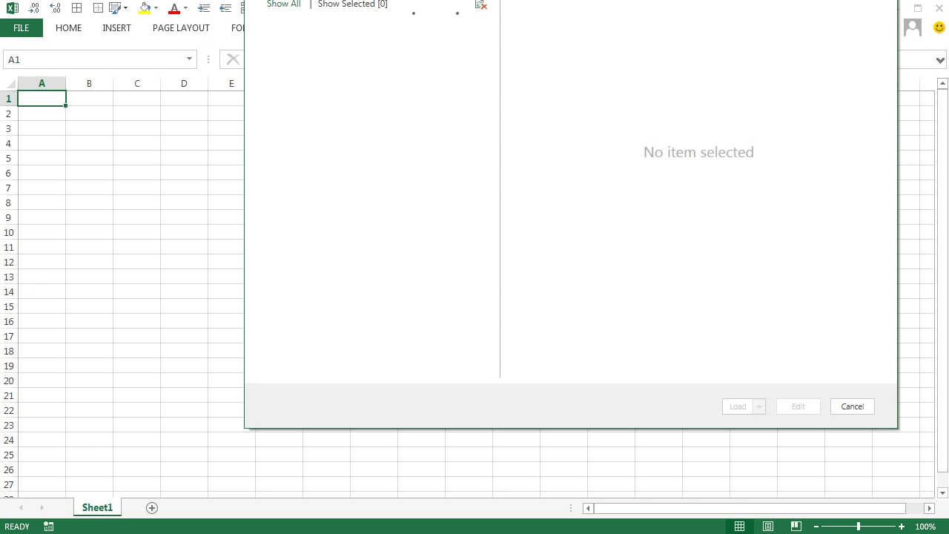
- Preview Tables 0, 1, 5, 6, 7 and 8 of the web page in the Navigator
{"action": "left_click", "coordinate": [233, 151]}
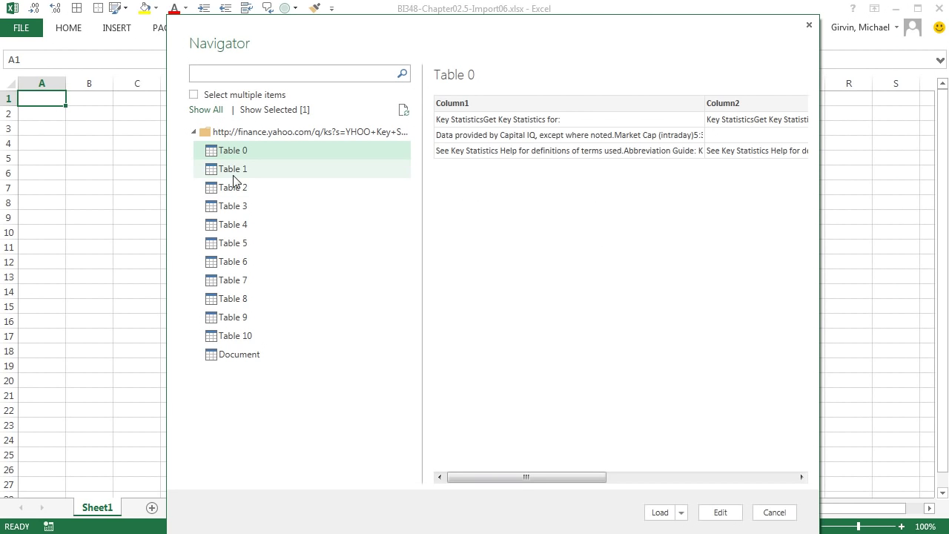
{"action": "left_click", "coordinate": [232, 169]}
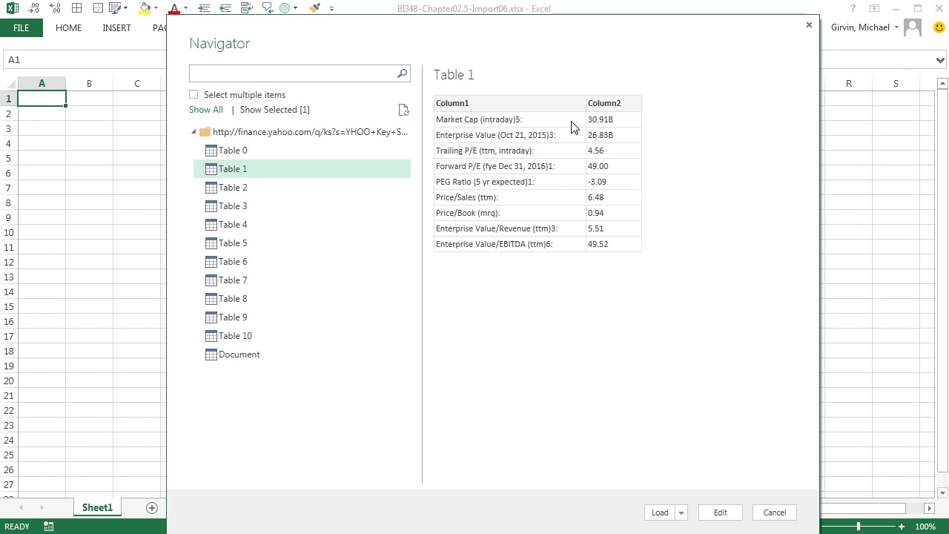
{"action": "left_click", "coordinate": [232, 245]}
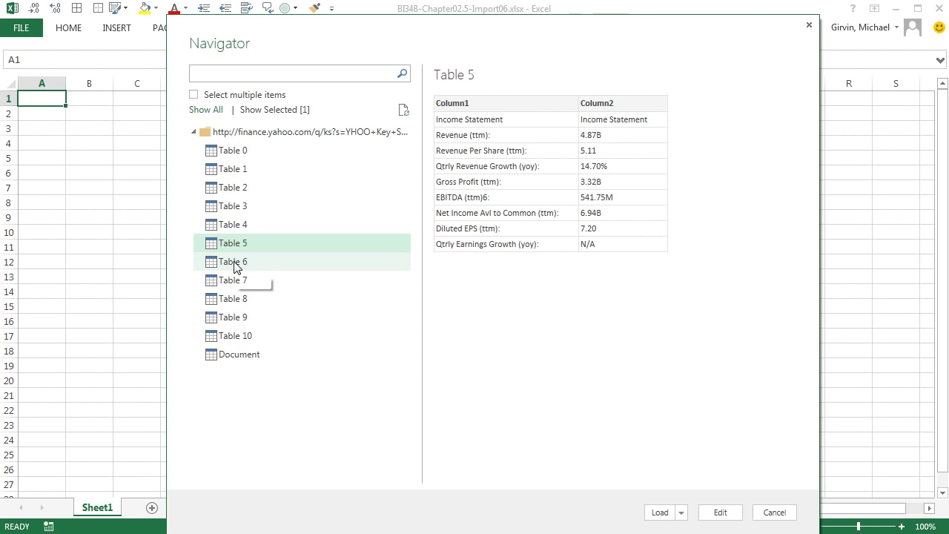
{"action": "left_click", "coordinate": [234, 264]}
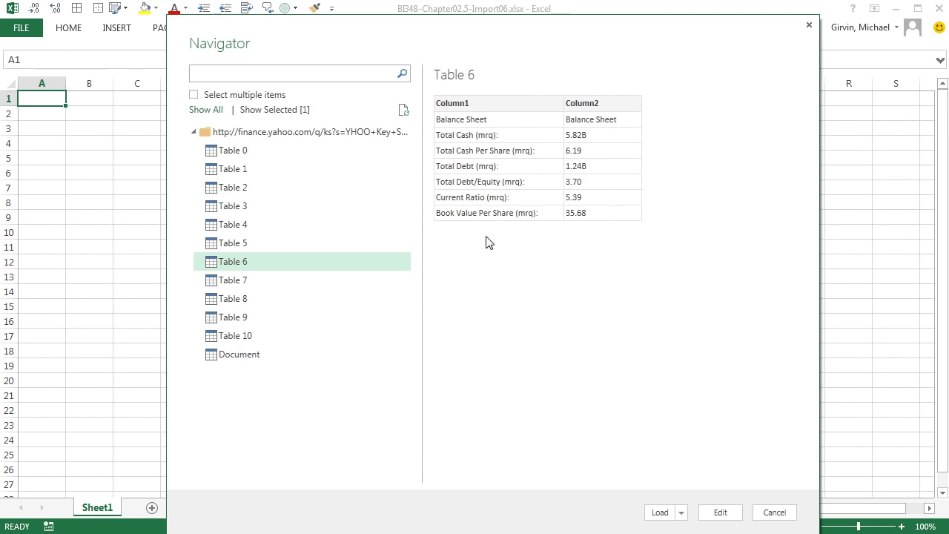
{"action": "left_click", "coordinate": [236, 283]}
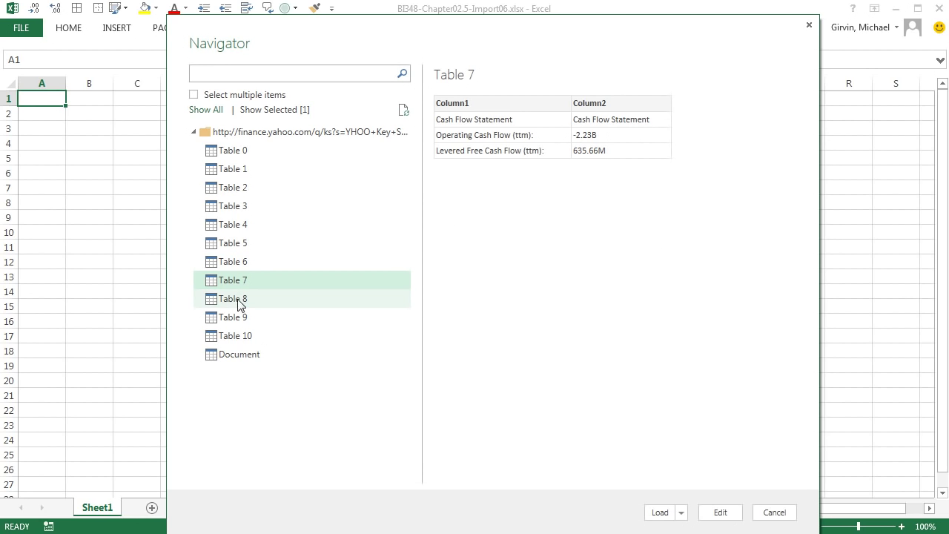
{"action": "left_click", "coordinate": [239, 308]}
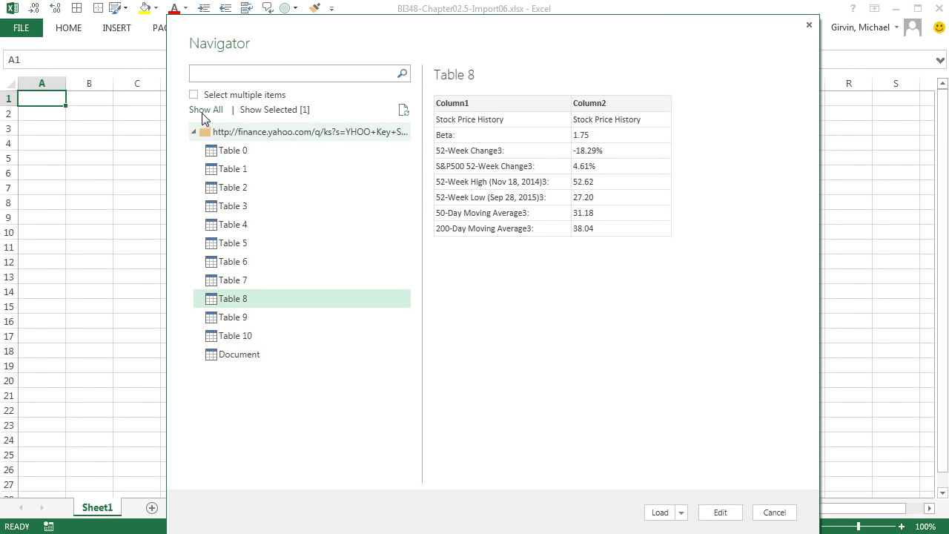
- Enable selecting multiple items, choose Table 1 and Table 8, and open both for editing in the Query Editor
{"action": "left_click", "coordinate": [194, 95]}
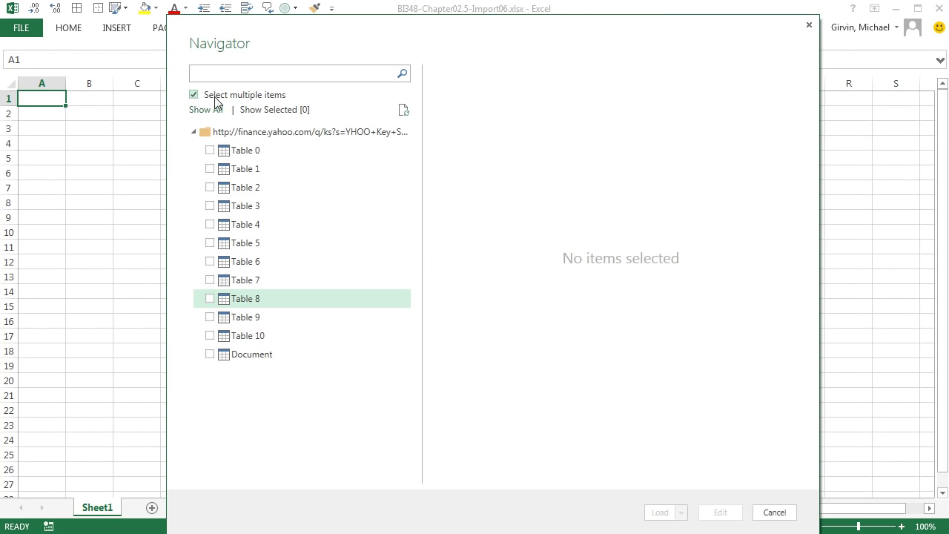
{"action": "left_click", "coordinate": [210, 170]}
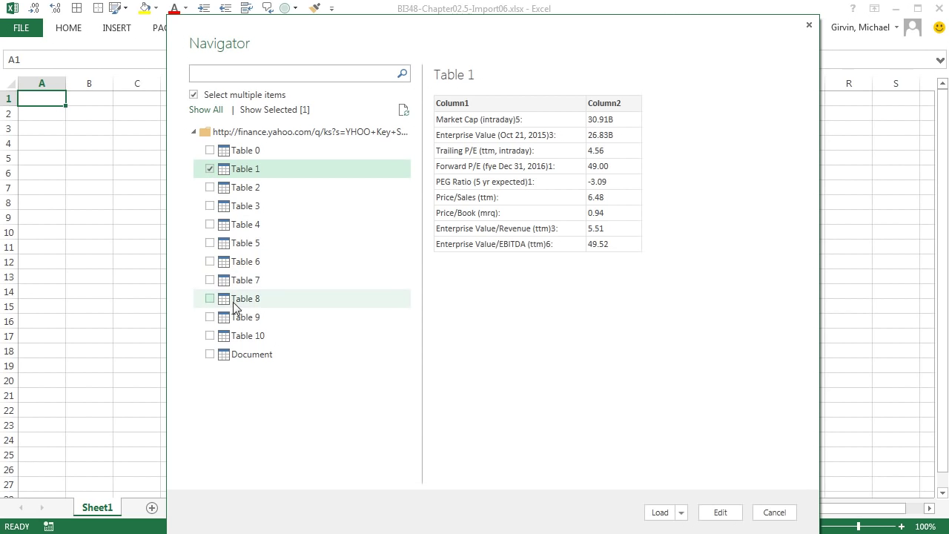
{"action": "left_click", "coordinate": [211, 300]}
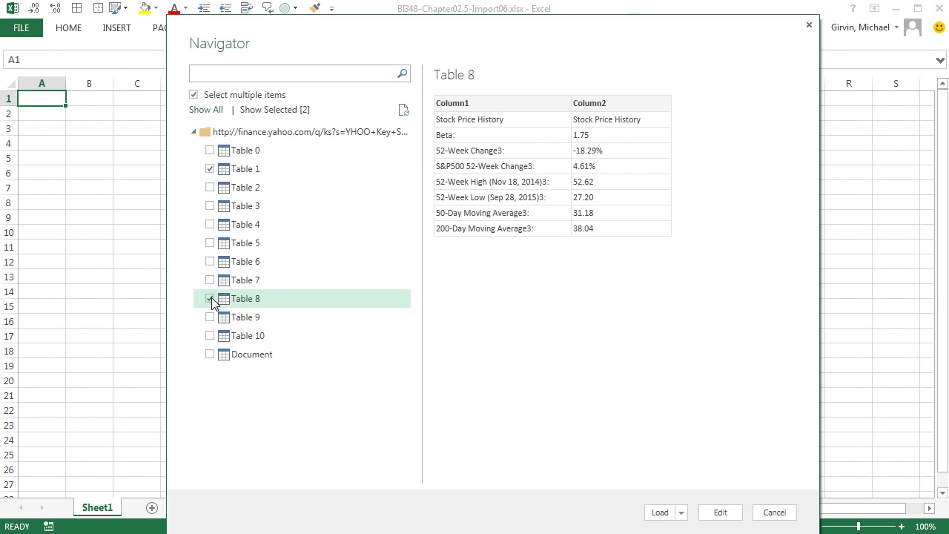
{"action": "left_click", "coordinate": [726, 514]}
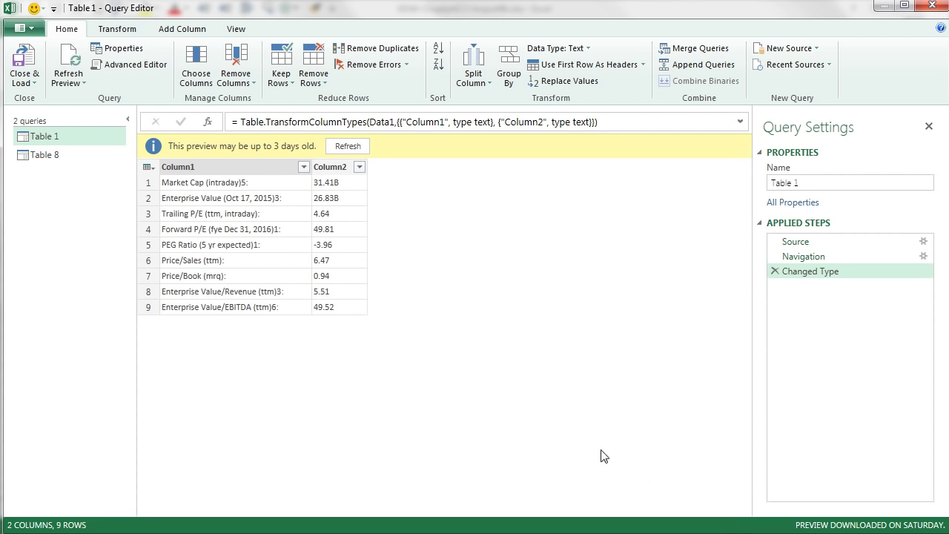
- In the Table 1 query, rename Column1 to Measurement and Column2 to Number
{"action": "left_click", "coordinate": [58, 158]}
{"action": "left_click", "coordinate": [40, 136]}
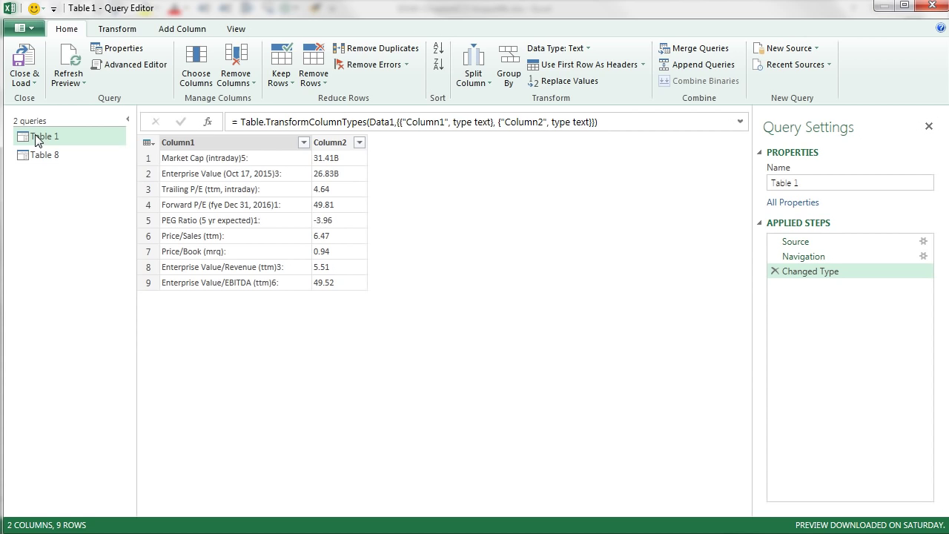
{"action": "left_click", "coordinate": [212, 144]}
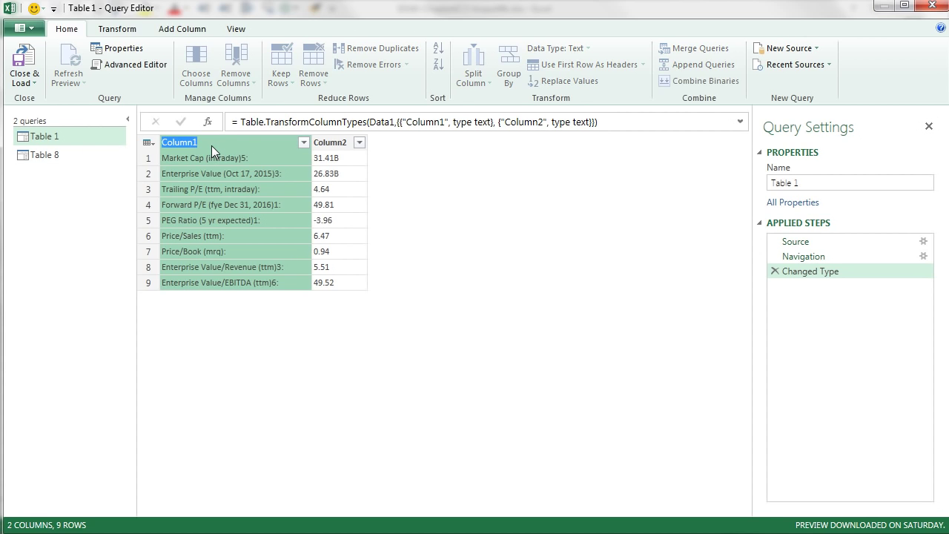
{"action": "type", "text": "Measurement"}
{"action": "key", "text": "Return"}
{"action": "double_click", "coordinate": [341, 143]}
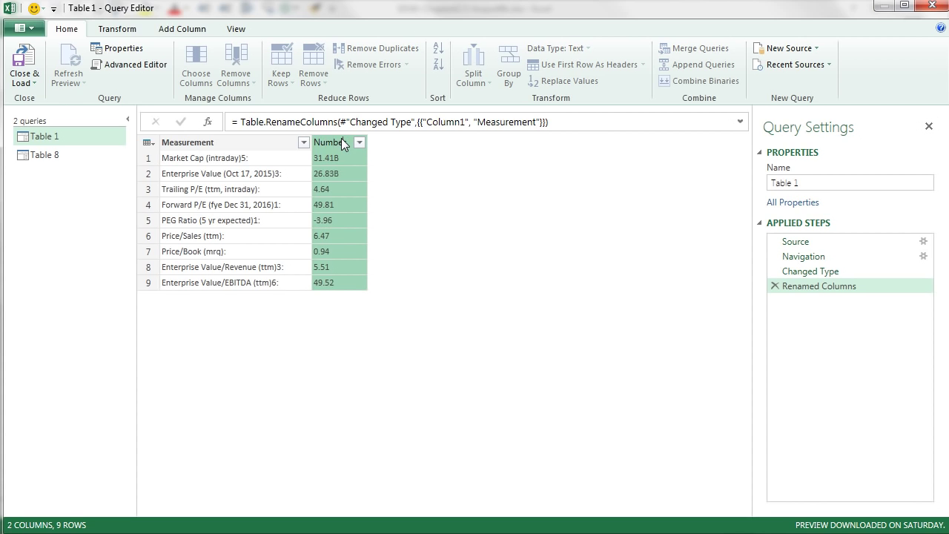
{"action": "key", "text": "Return"}
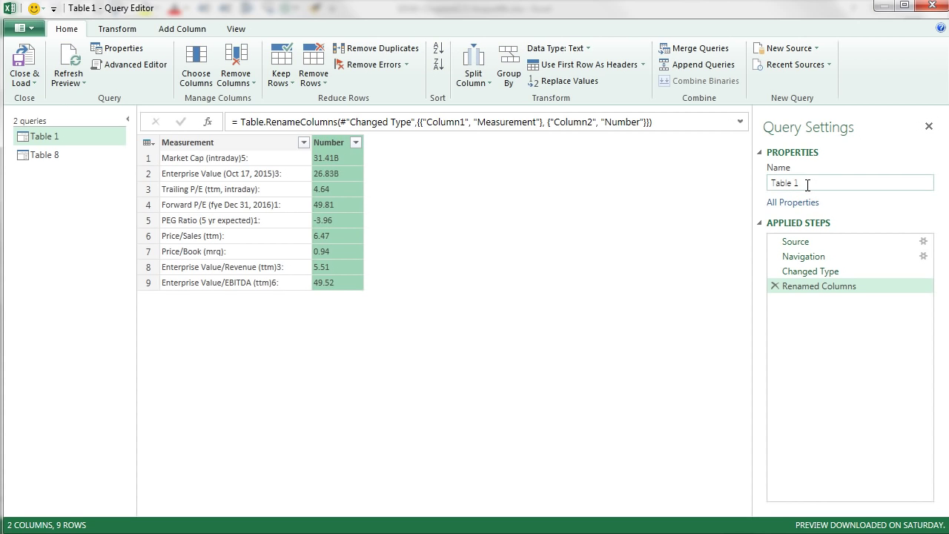
- Rename the Table 1 query as ImportYahooTable 1 and copy the new name
{"action": "left_click", "coordinate": [807, 186]}
{"action": "key", "text": "Home"}
{"action": "type", "text": "ImportYahoo"}
{"action": "key", "text": "Return"}
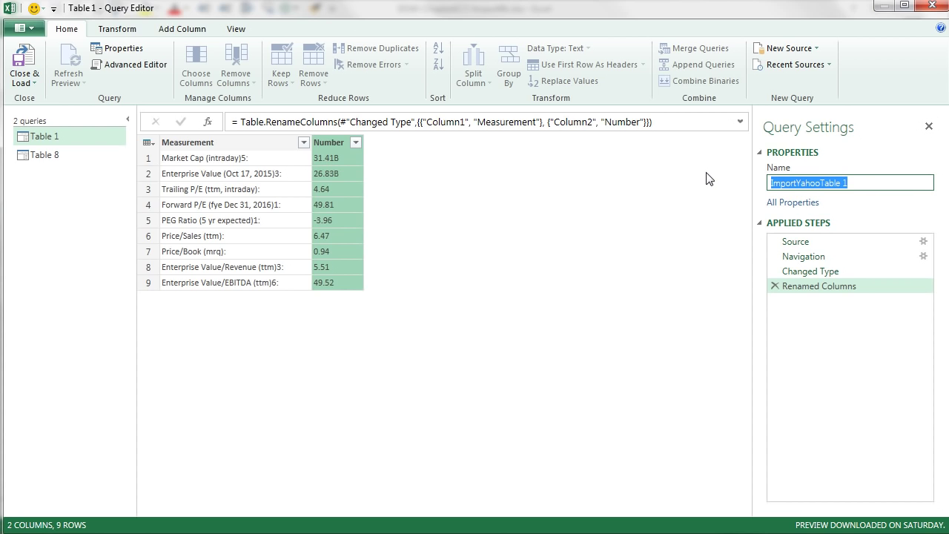
{"action": "key", "text": "ctrl+c"}
{"action": "key", "text": "Return"}
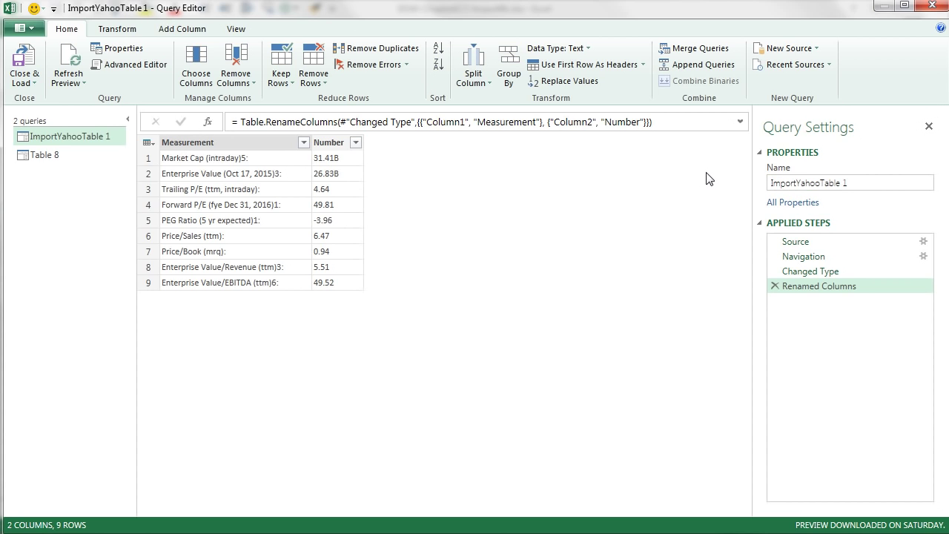
- Rename the Table 8 query as ImportYahooTable 2, reusing the copied name
{"action": "left_click", "coordinate": [52, 161]}
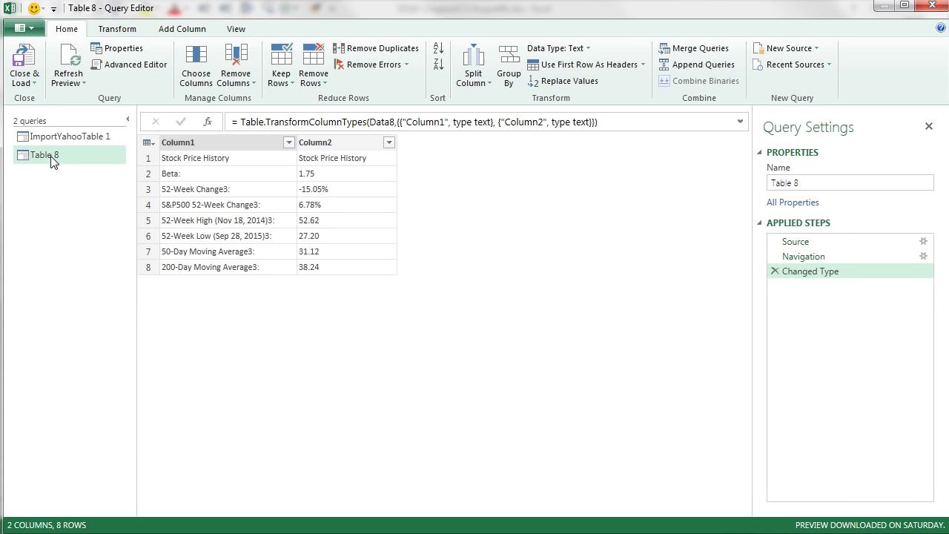
{"action": "left_click_drag", "start_coordinate": [801, 183], "coordinate": [749, 180]}
{"action": "key", "text": "ctrl+v"}
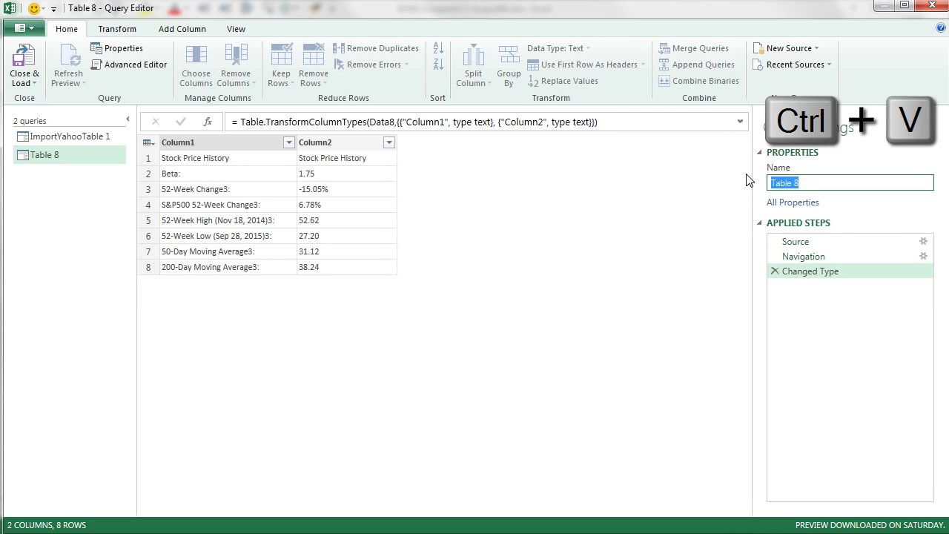
{"action": "key", "text": "BackSpace"}
{"action": "type", "text": "2"}
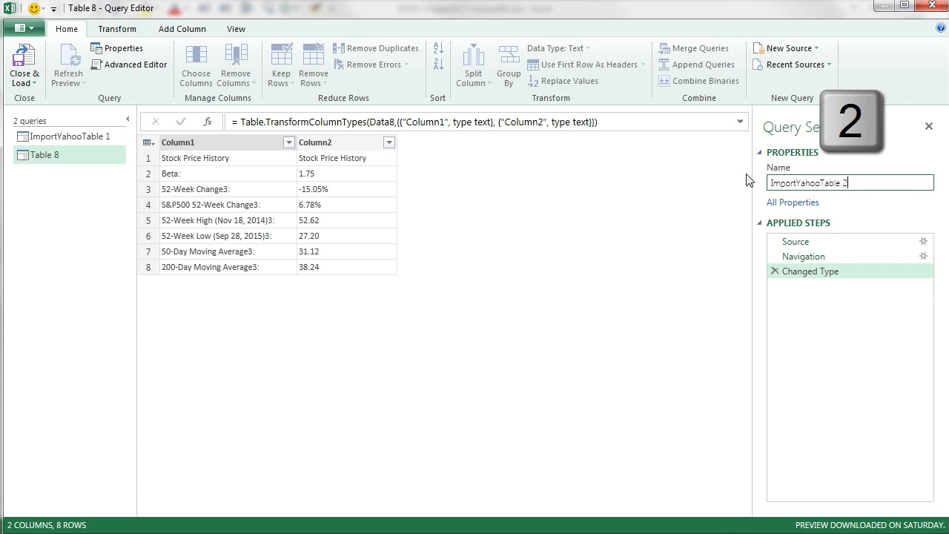
{"action": "key", "text": "Return"}
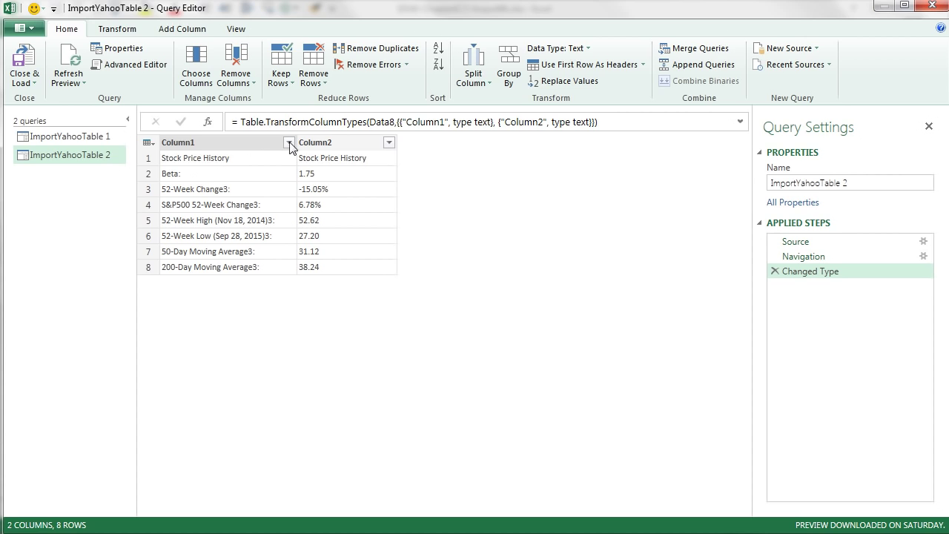
- Promote the first row of the ImportYahooTable 2 query to column headers
{"action": "left_click", "coordinate": [149, 142]}
{"action": "left_click", "coordinate": [170, 165]}
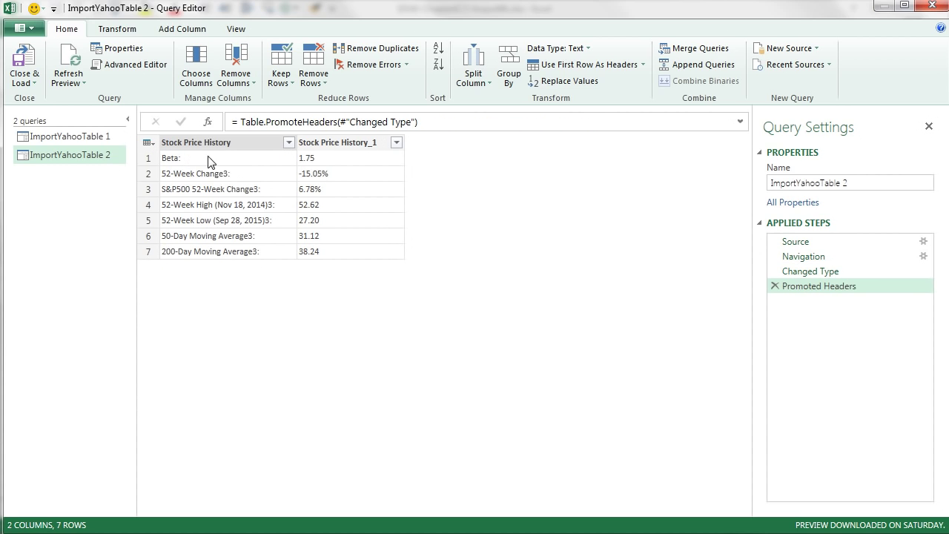
- In the ImportYahooTable 2 query, rename the Stock Price History column to Measurement and Stock Price History_1 to Number
{"action": "left_click", "coordinate": [245, 143]}
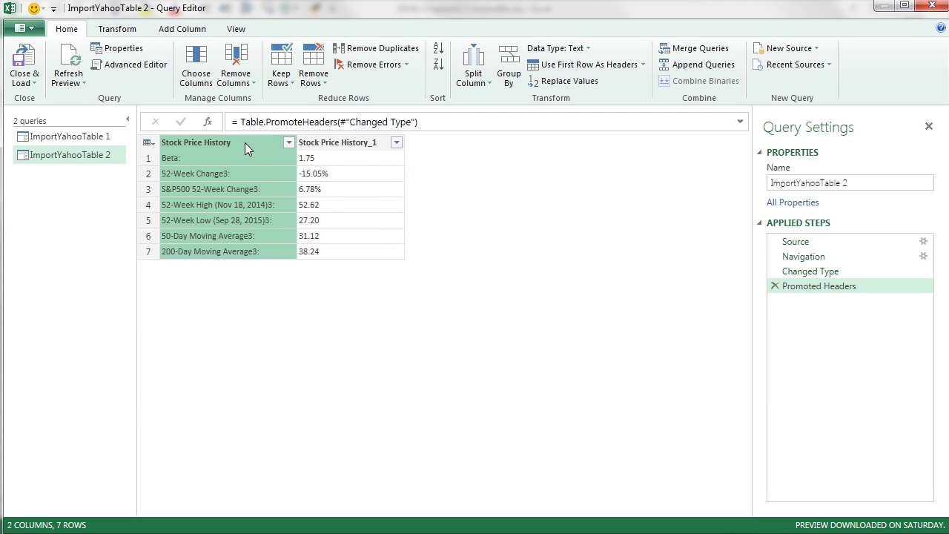
{"action": "double_click", "coordinate": [245, 142]}
{"action": "type", "text": "Measurement"}
{"action": "key", "text": "Return"}
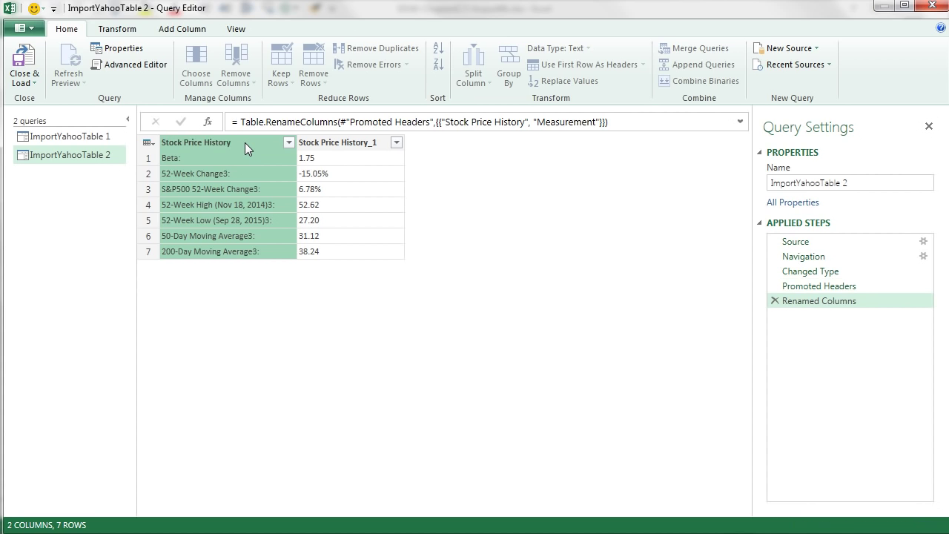
{"action": "double_click", "coordinate": [370, 138]}
{"action": "type", "text": "Number"}
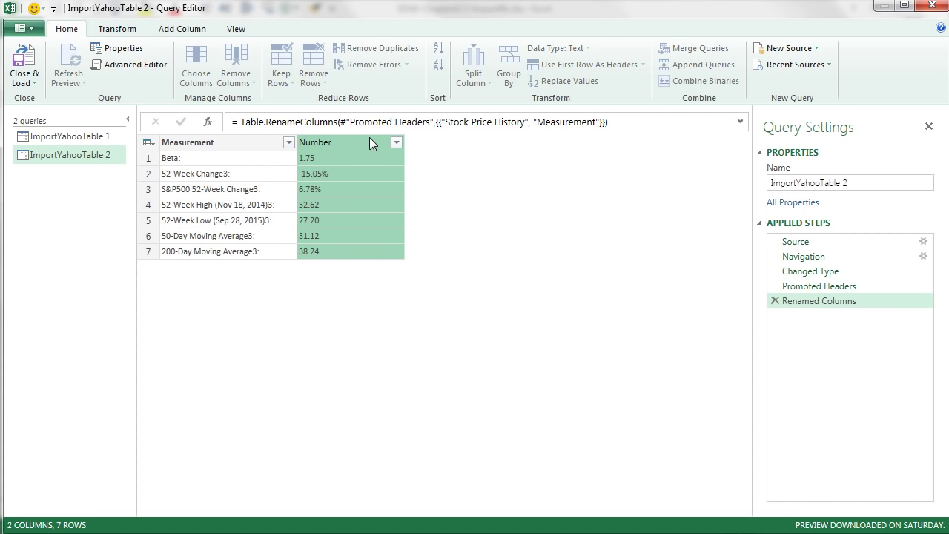
{"action": "key", "text": "Return"}
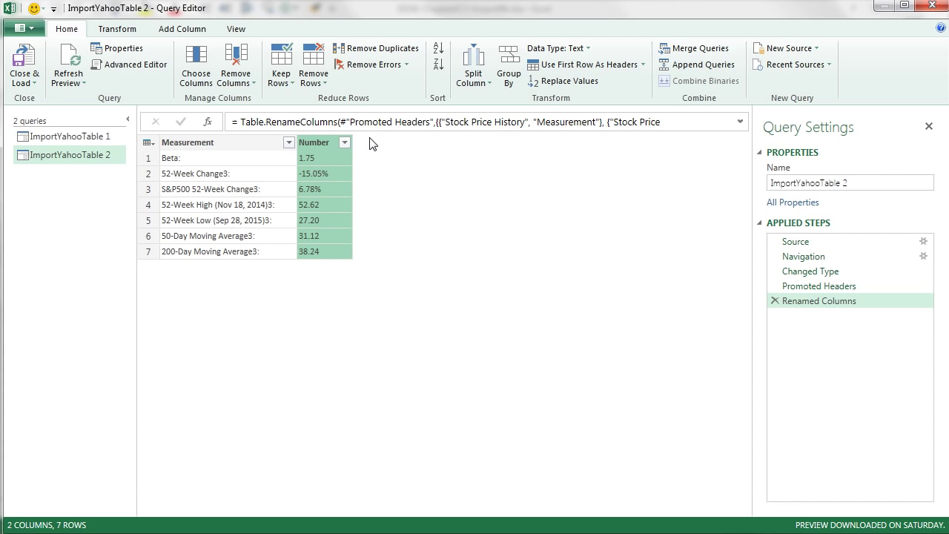
- Load both queries into the workbook and go to the ImportYahooTable 1 results
{"action": "left_click", "coordinate": [30, 65]}
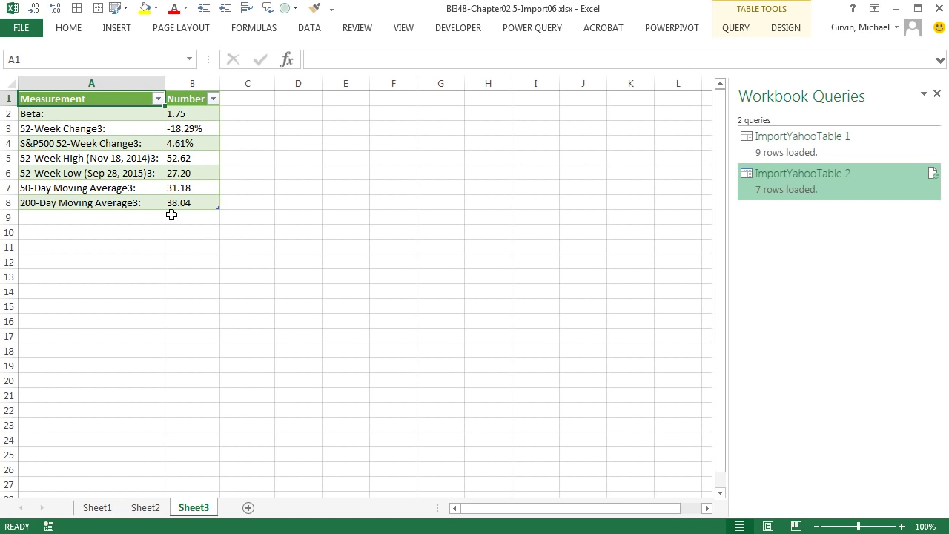
{"action": "left_click", "coordinate": [787, 138]}
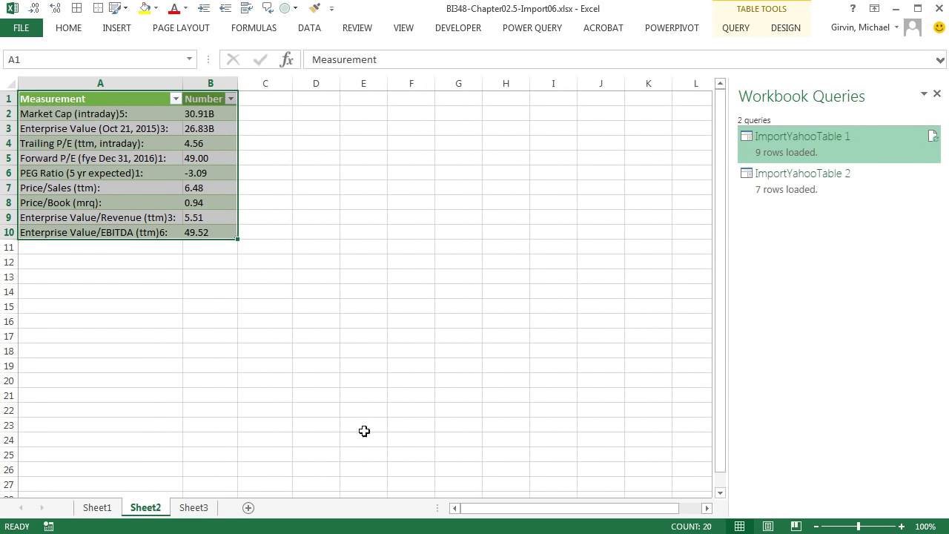
- Rename Sheet2 as Table 1 and Sheet3 as Table 2, ending on the Table 1 sheet
{"action": "double_click", "coordinate": [152, 510]}
{"action": "type", "text": "Tabl"}
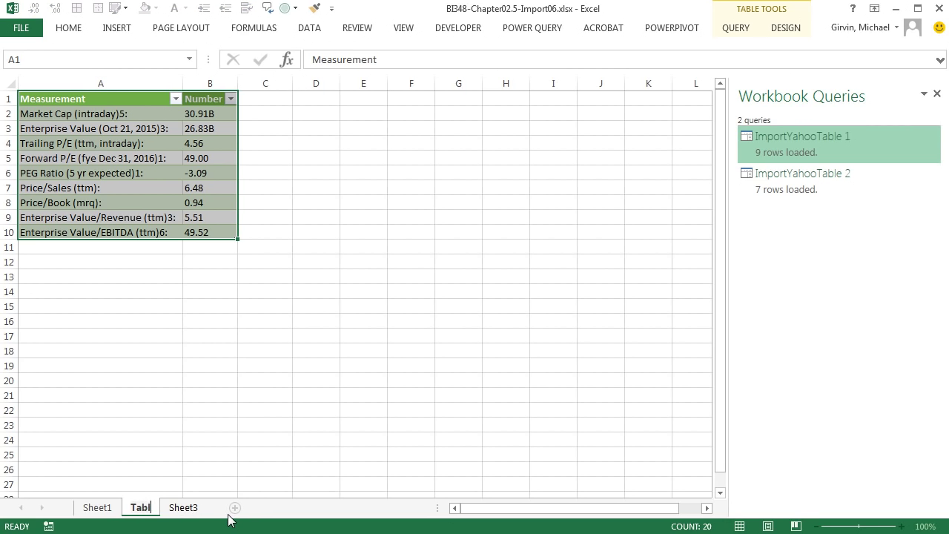
{"action": "type", "text": "e 1"}
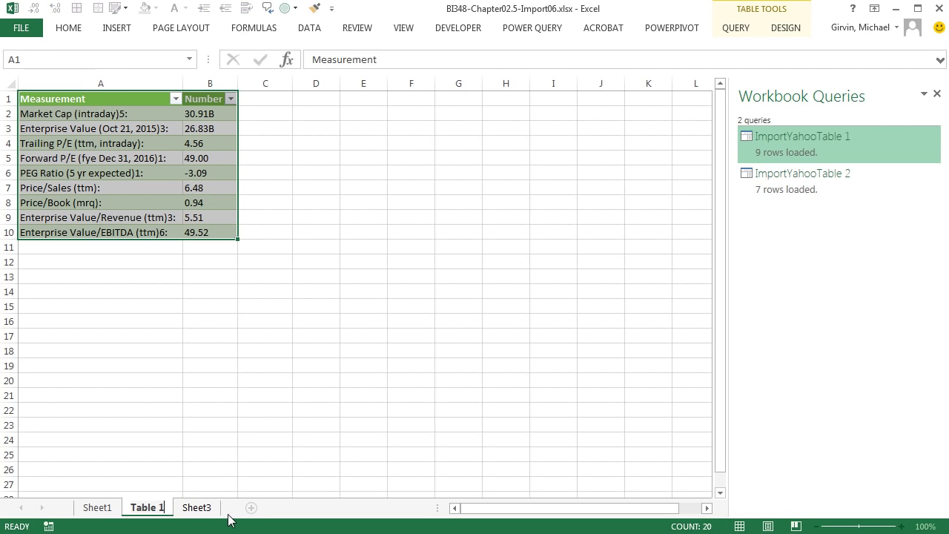
{"action": "key", "text": "Return"}
{"action": "double_click", "coordinate": [197, 508]}
{"action": "type", "text": "Table 2"}
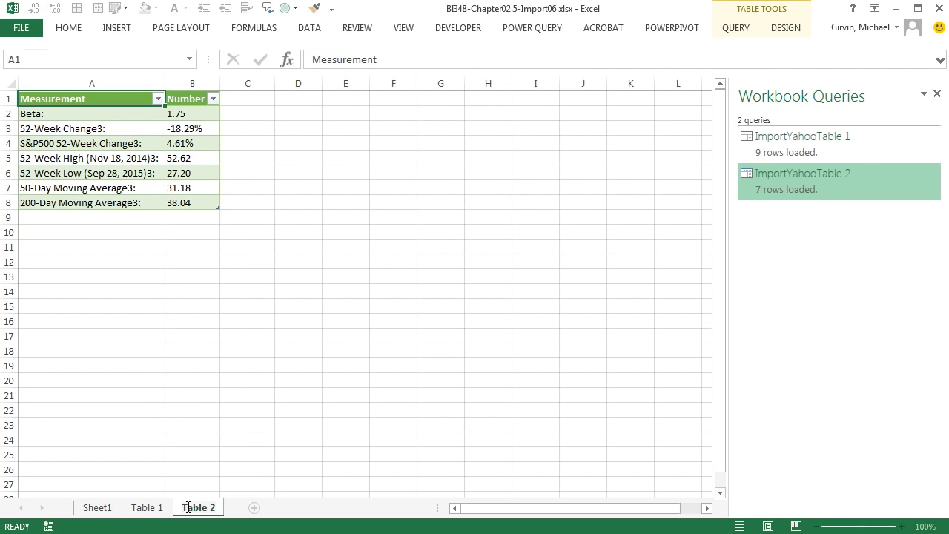
{"action": "key", "text": "Return"}
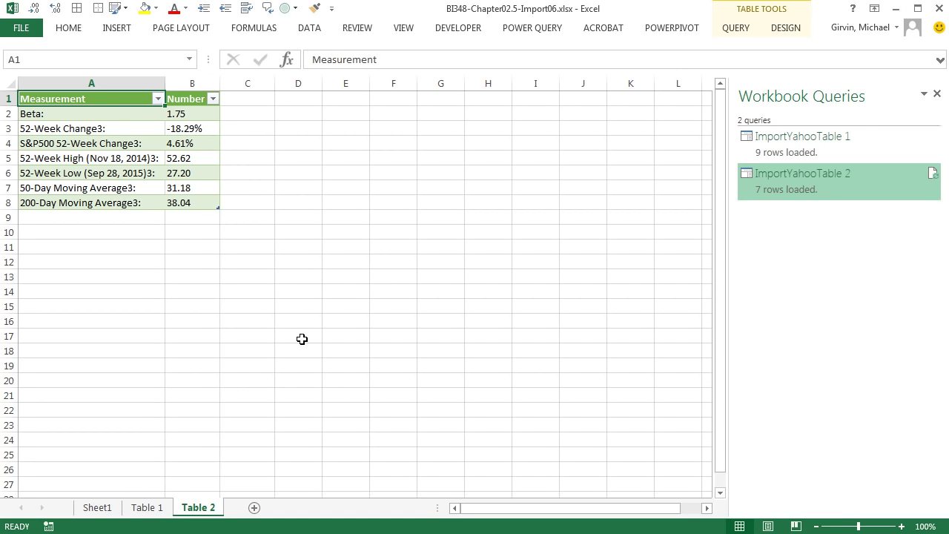
{"action": "left_click", "coordinate": [148, 509]}
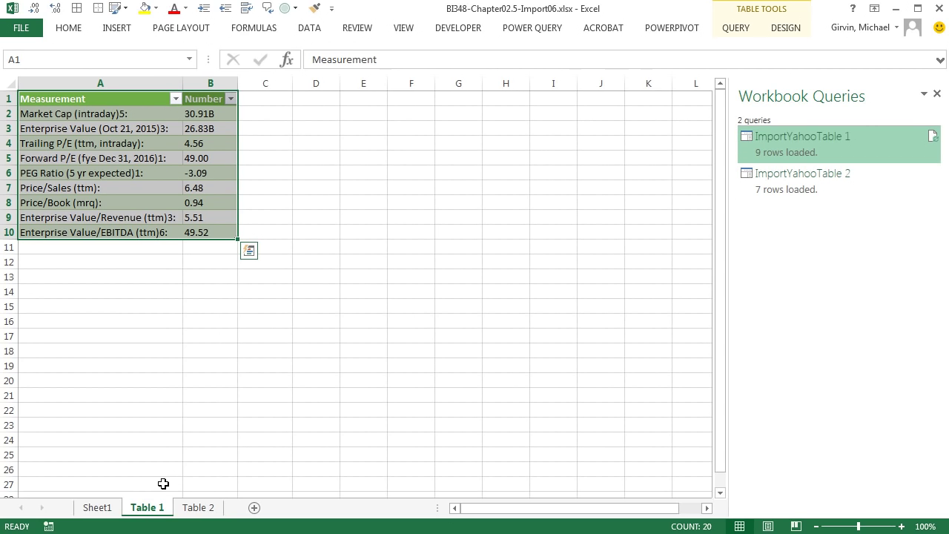